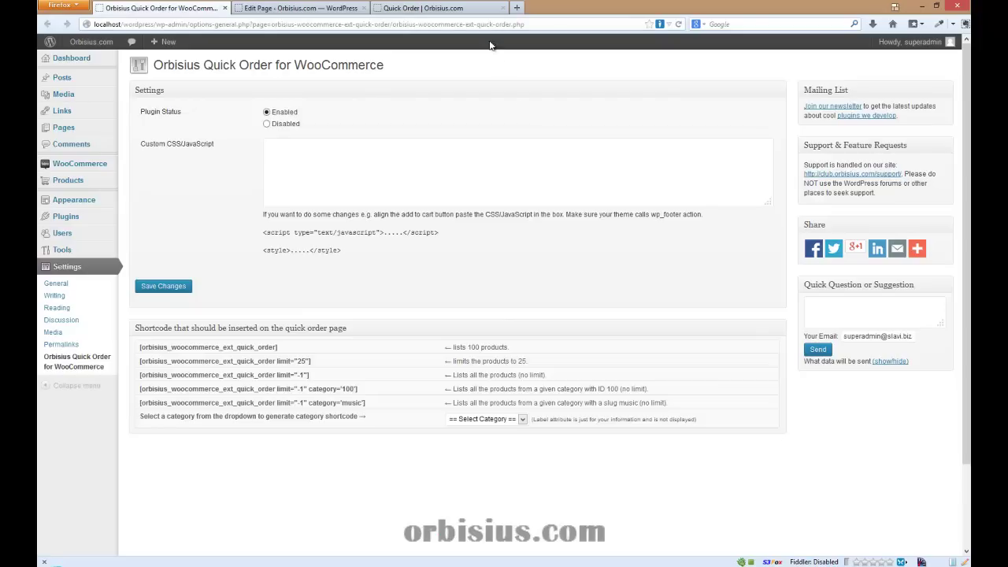
# On the storefront Quick Order page, add one each of items 31 and 263 (Ninja Silhouette) to the cart.
pyautogui.click(453, 10)
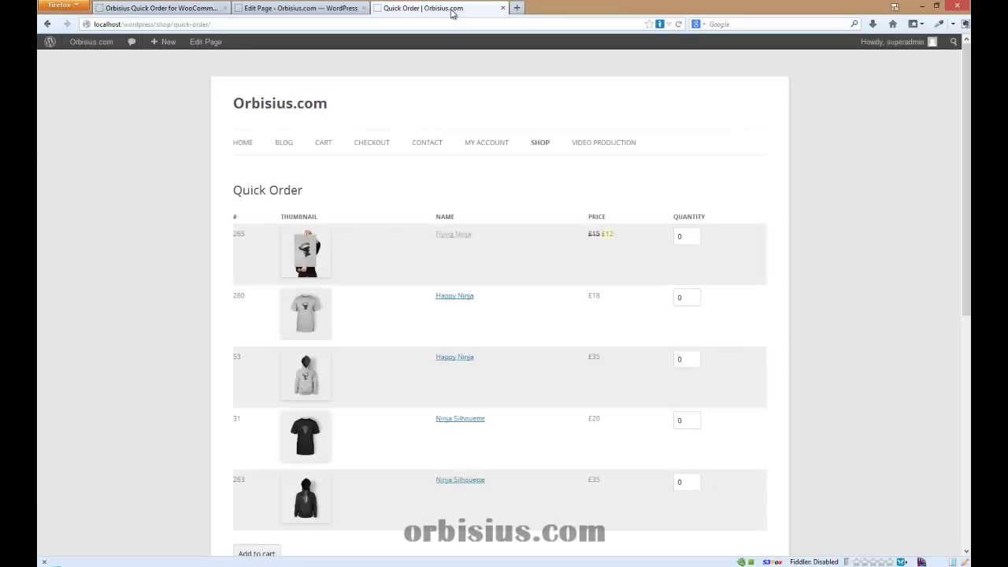
pyautogui.scroll(-3, 392, 250)
pyautogui.scroll(1, 404, 215)
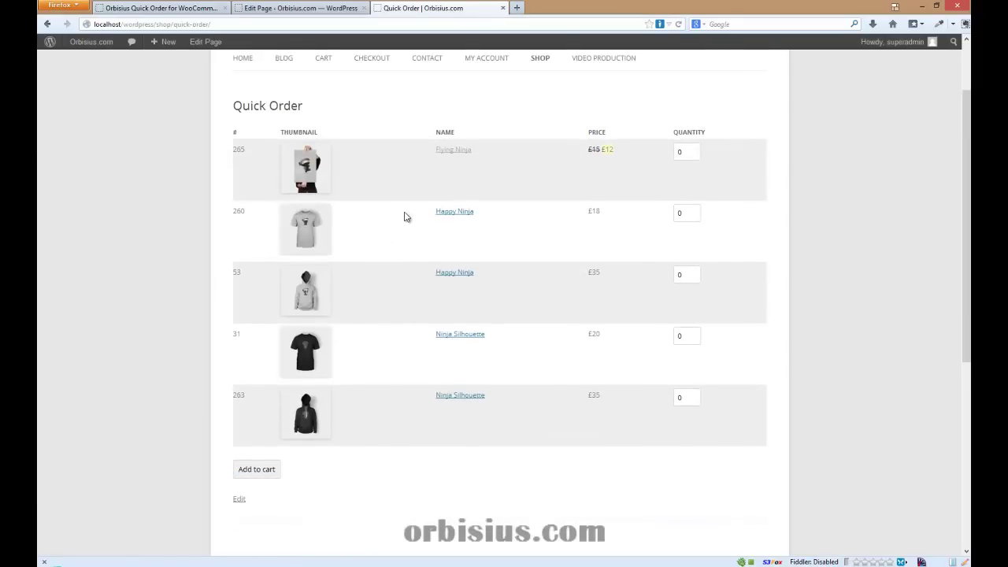
pyautogui.scroll(-3, 672, 319)
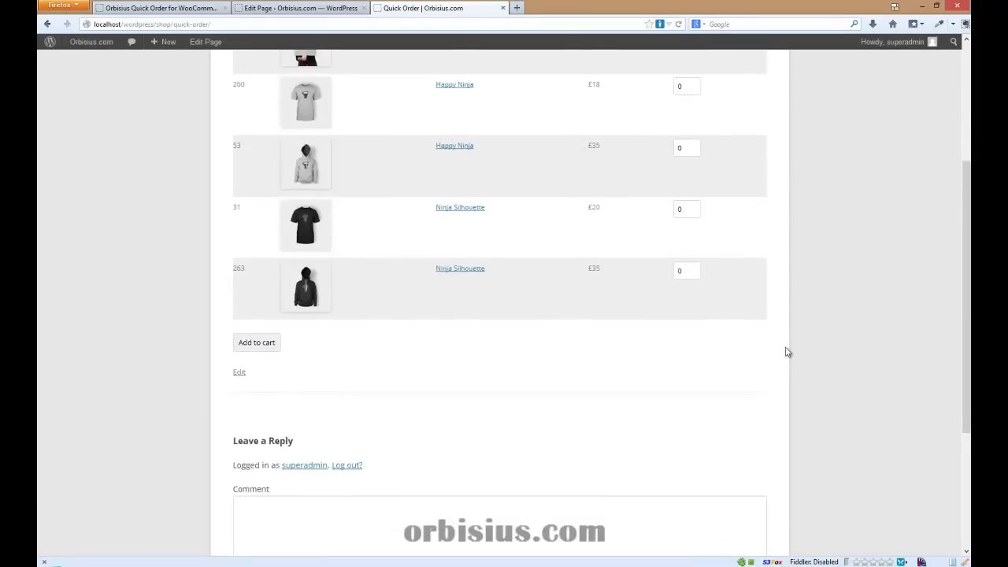
pyautogui.scroll(3, 785, 349)
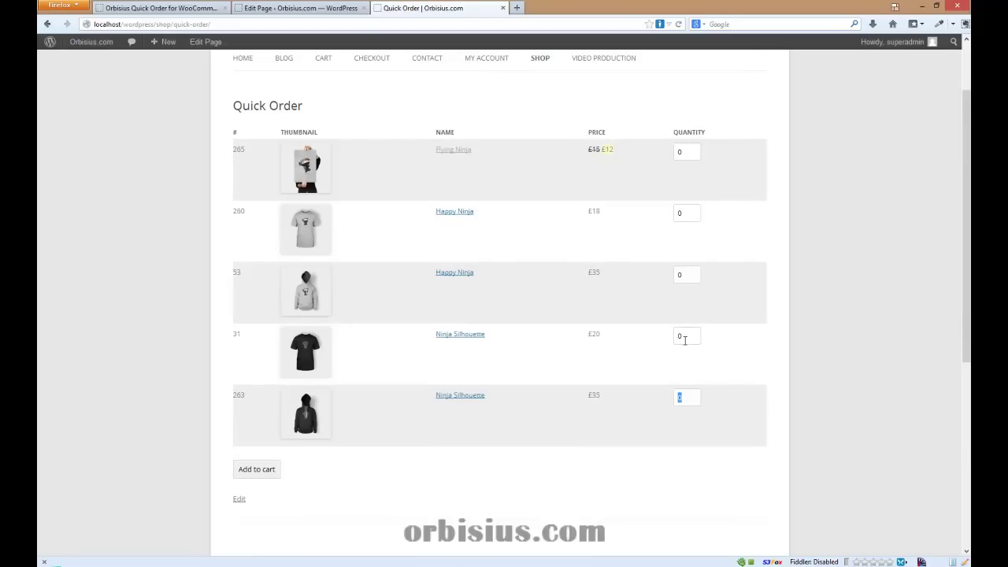
pyautogui.write('1')
pyautogui.hotkey('shift', 'Tab')
pyautogui.write('1')
pyautogui.click(270, 481)
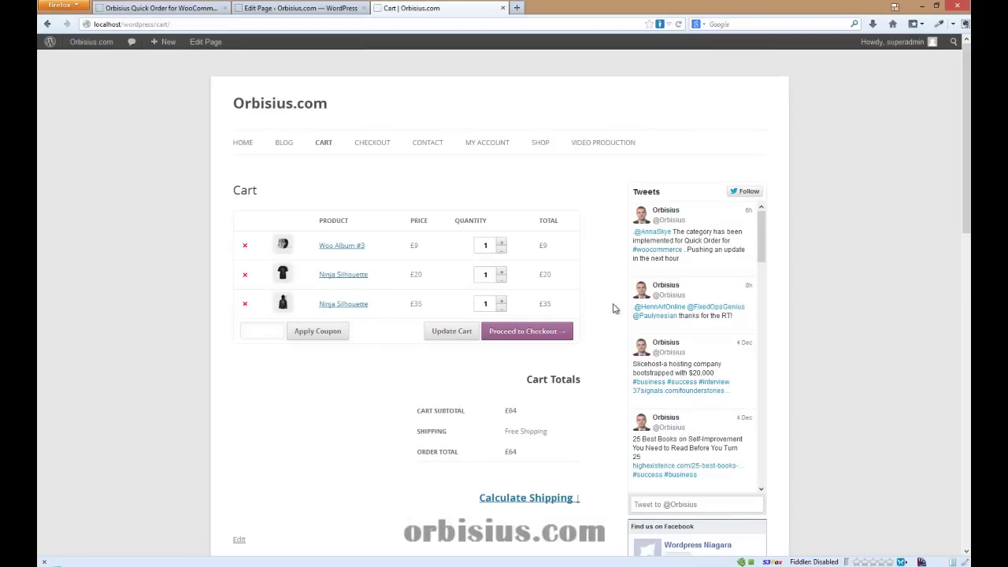
# Close the Cart tab and return to the Orbisius Quick Order for WooCommerce settings tab.
pyautogui.click(503, 9)
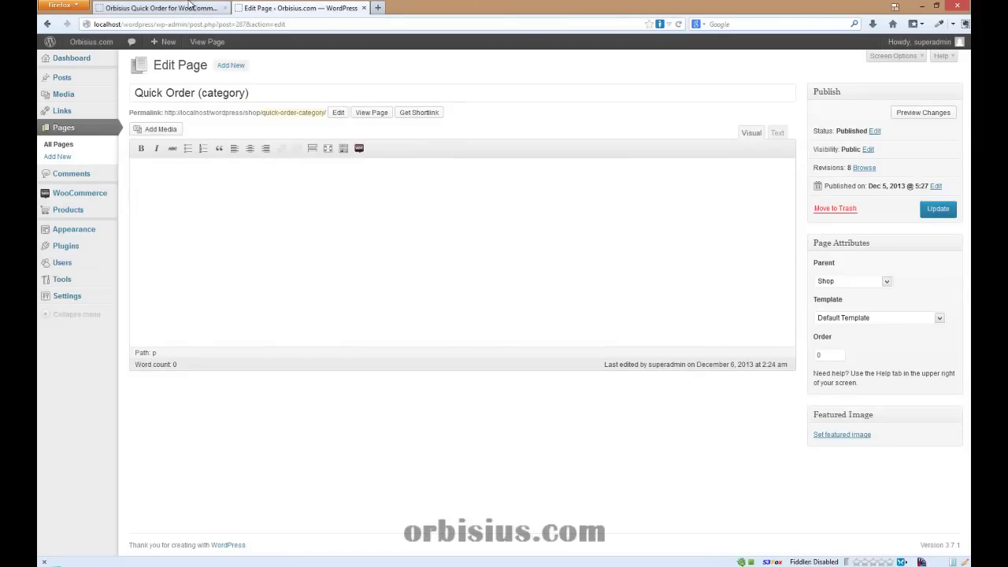
pyautogui.click(189, 8)
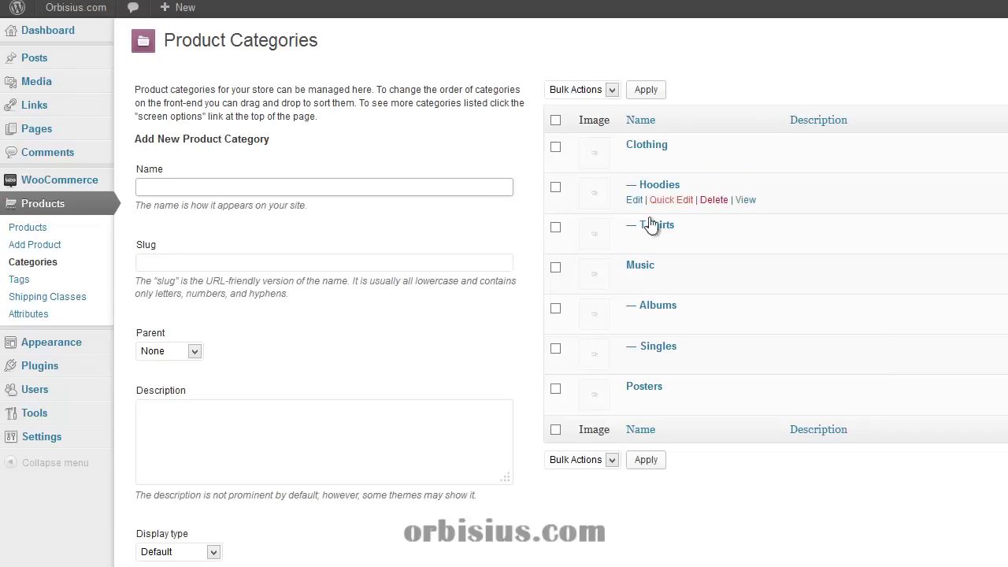
pyautogui.click(671, 160)
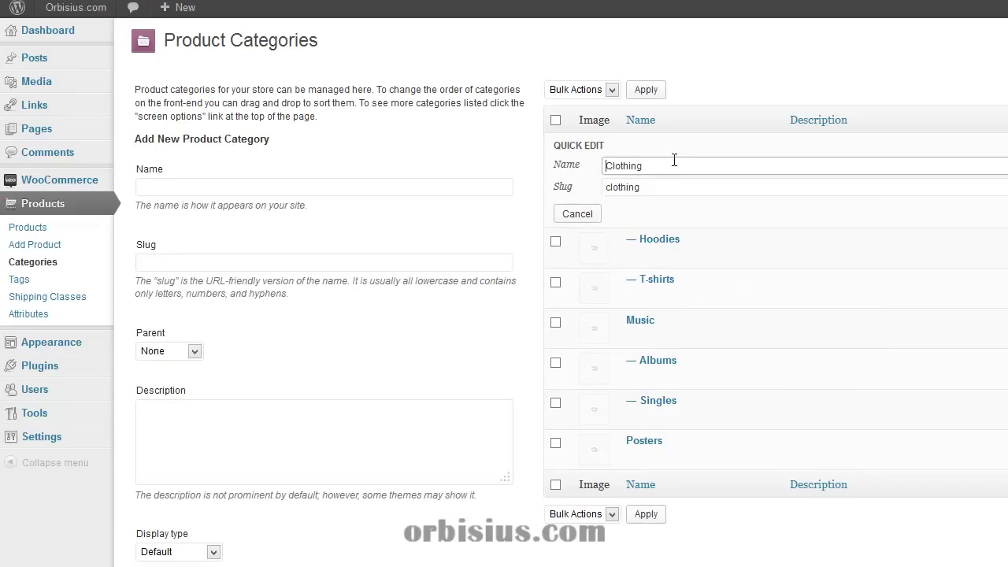
pyautogui.doubleClick(663, 187)
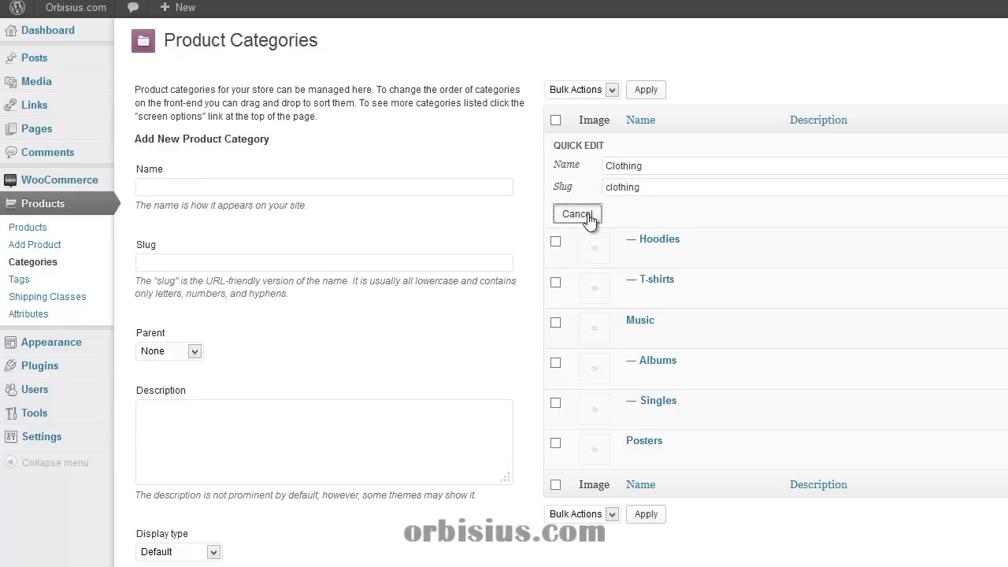
pyautogui.click(587, 217)
pyautogui.click(663, 198)
pyautogui.doubleClick(636, 228)
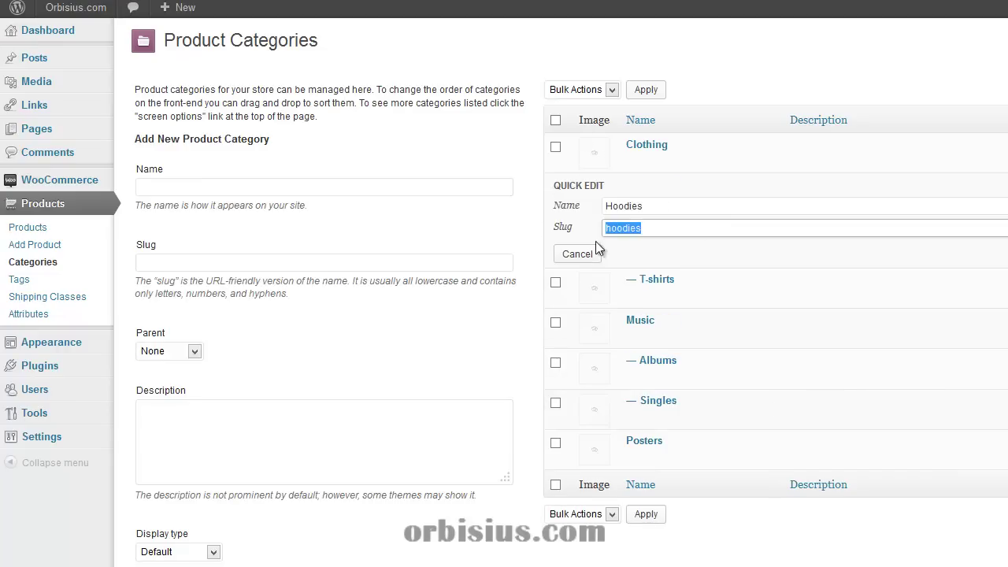
pyautogui.click(583, 254)
pyautogui.click(667, 249)
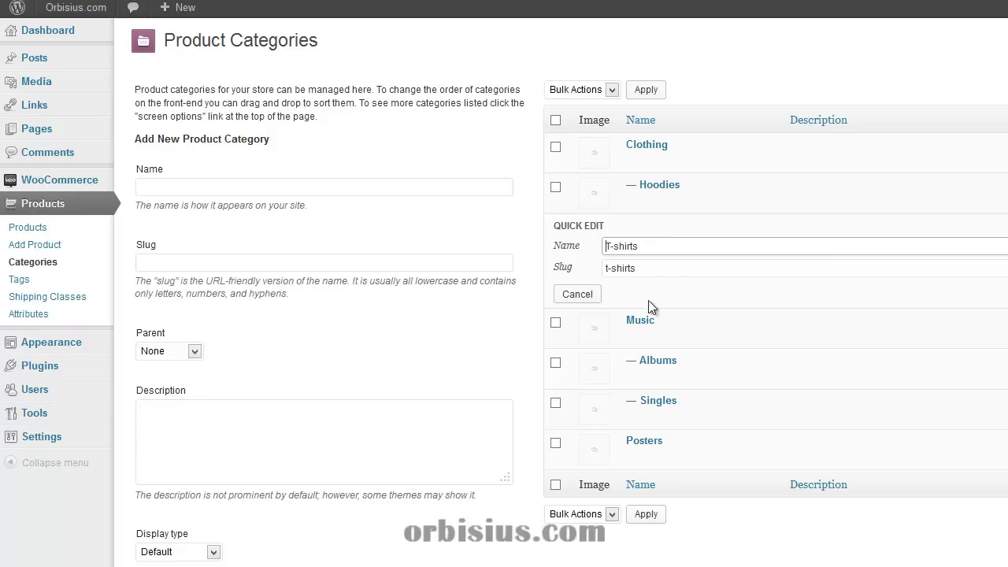
pyautogui.moveTo(642, 268); pyautogui.dragTo(549, 270)
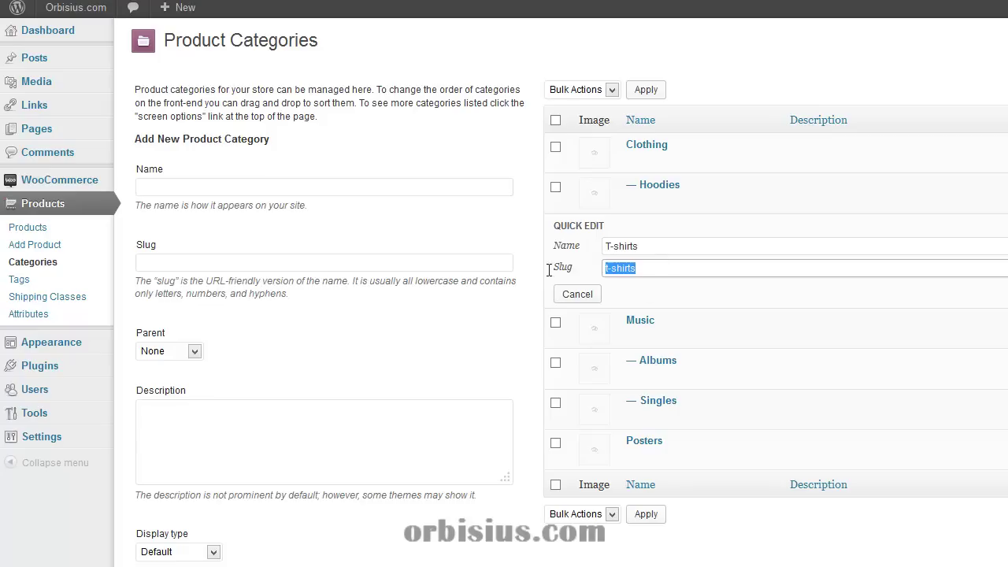
pyautogui.click(629, 269)
pyautogui.click(580, 296)
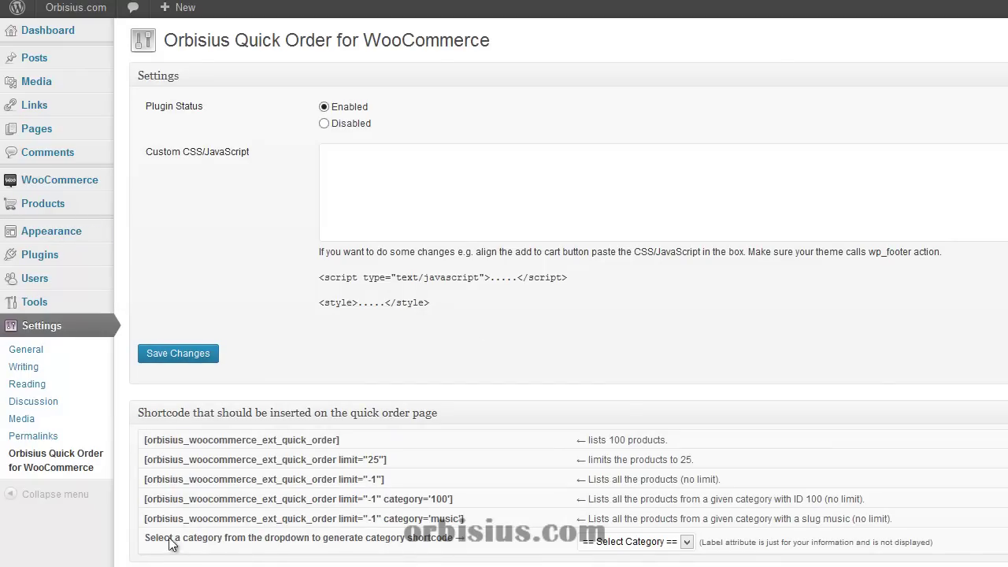
# Generate trial shortcodes for the Clothing, Music, Hoodies and Posters categories.
pyautogui.moveTo(150, 538); pyautogui.dragTo(488, 541)
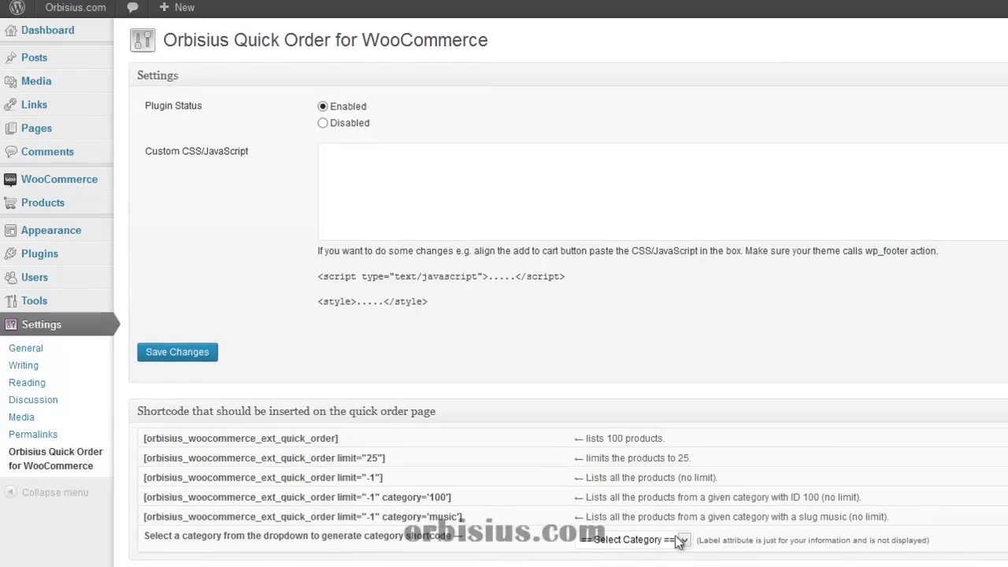
pyautogui.click(638, 544)
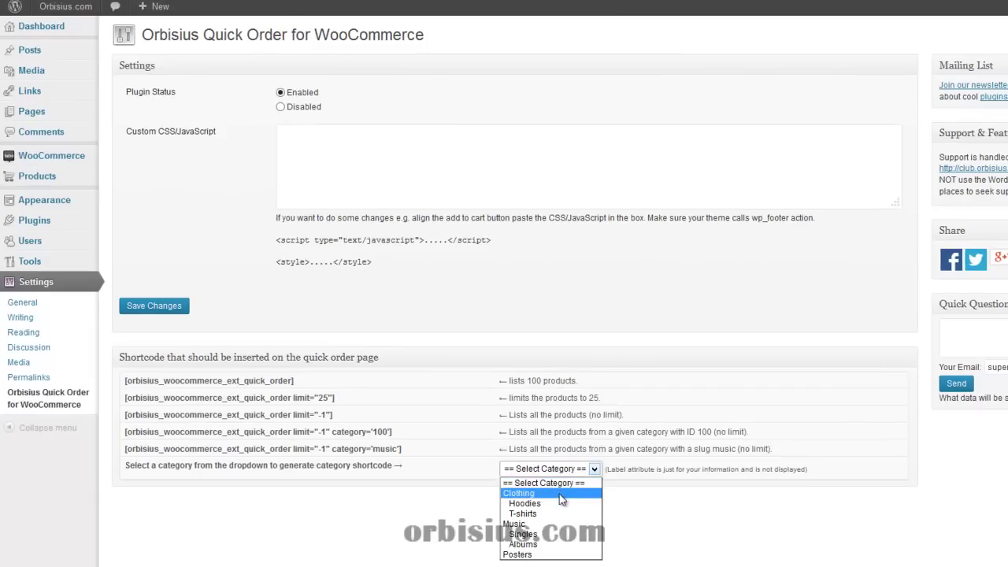
pyautogui.click(573, 497)
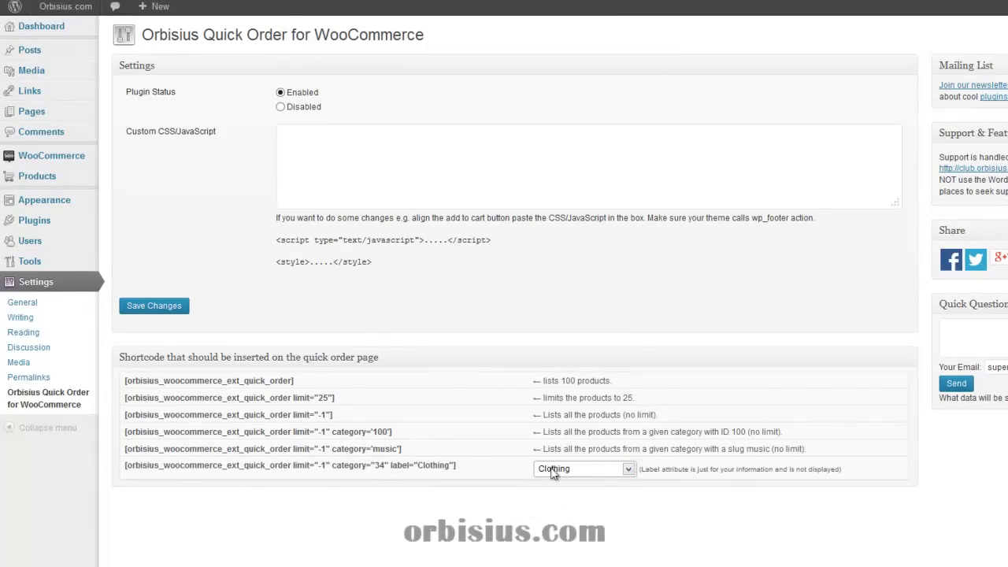
pyautogui.click(597, 469)
pyautogui.click(579, 524)
pyautogui.click(587, 470)
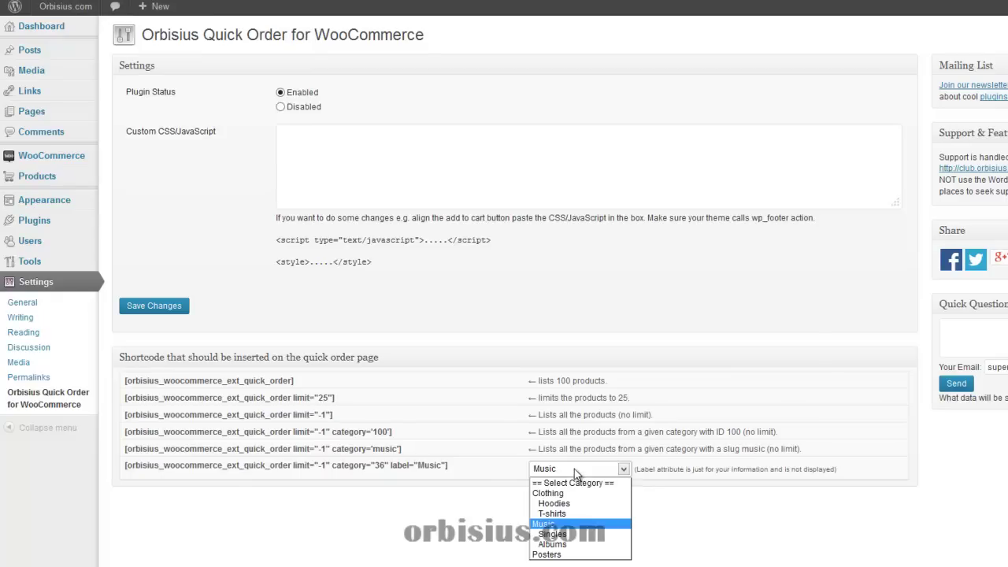
pyautogui.click(572, 505)
pyautogui.click(585, 469)
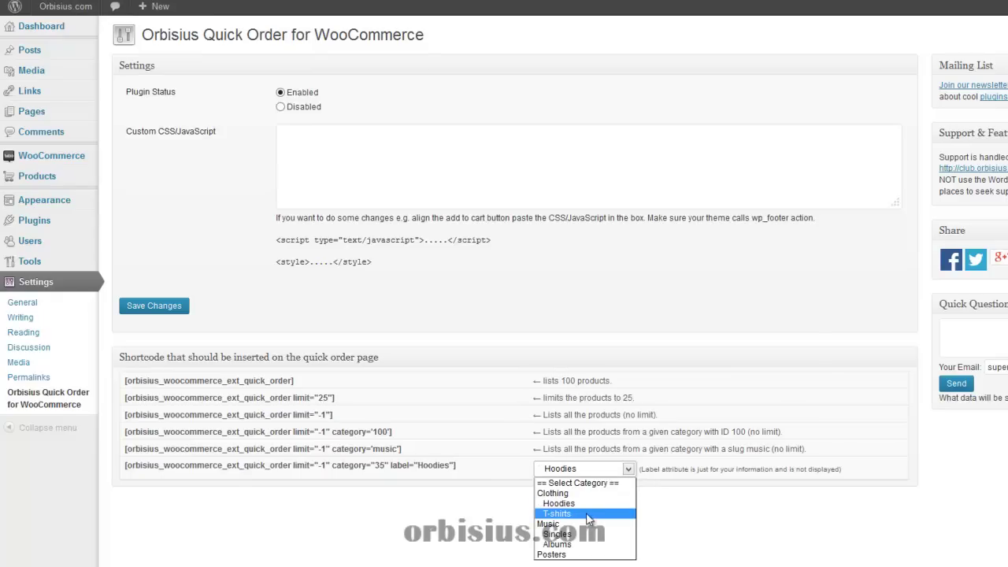
pyautogui.click(574, 554)
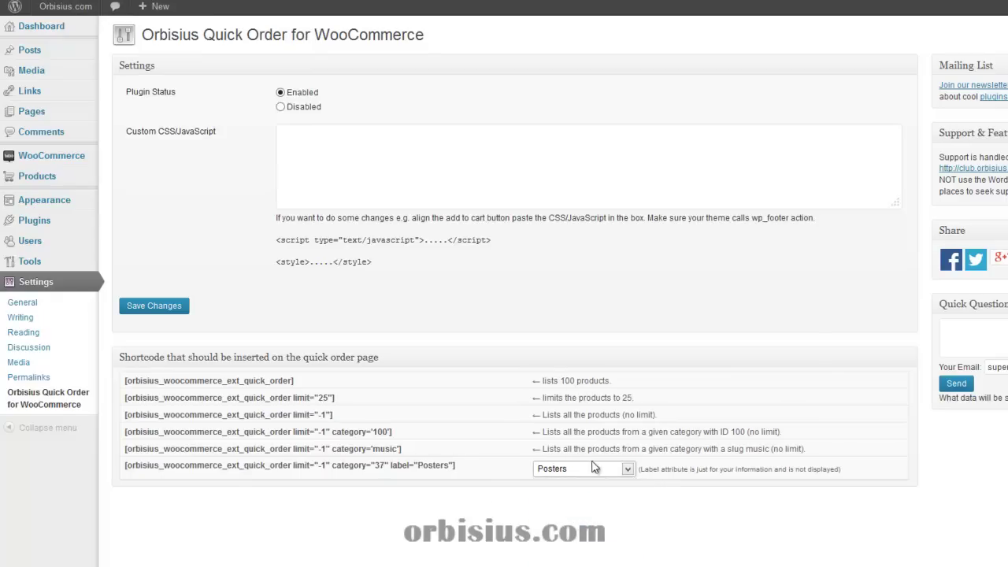
# Set the shortcode category back to Clothing, giving category="34".
pyautogui.click(593, 469)
pyautogui.click(564, 493)
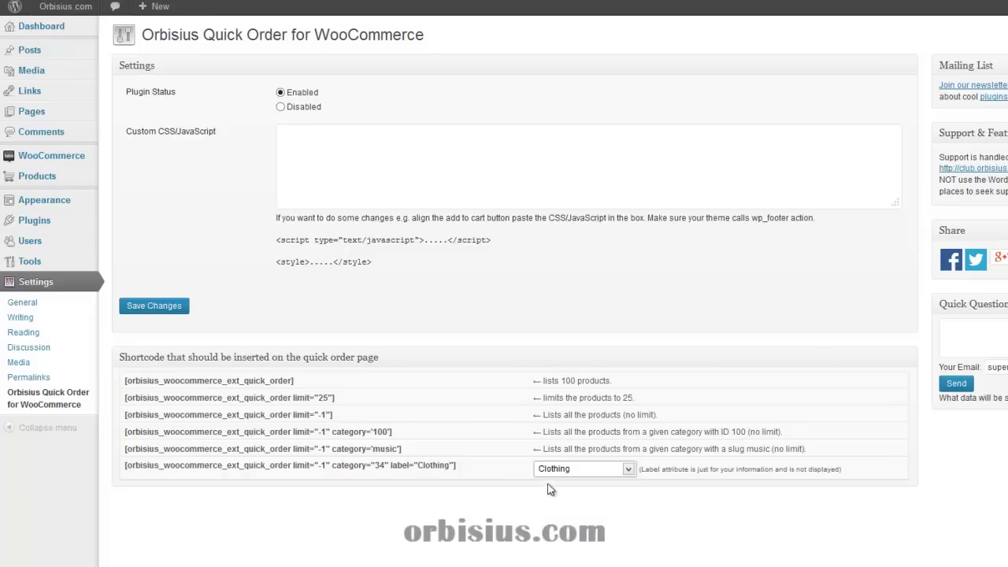
pyautogui.click(615, 468)
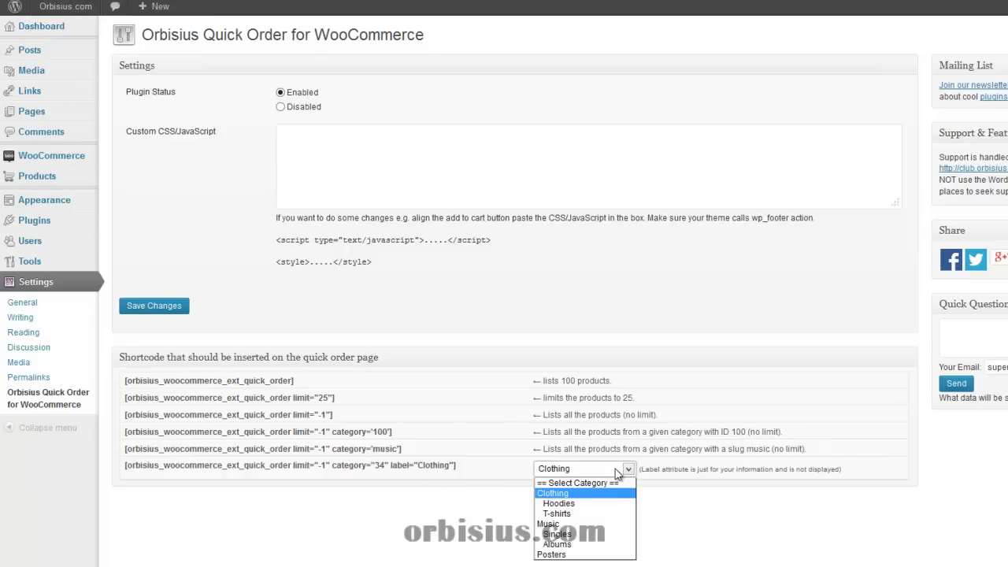
pyautogui.click(466, 472)
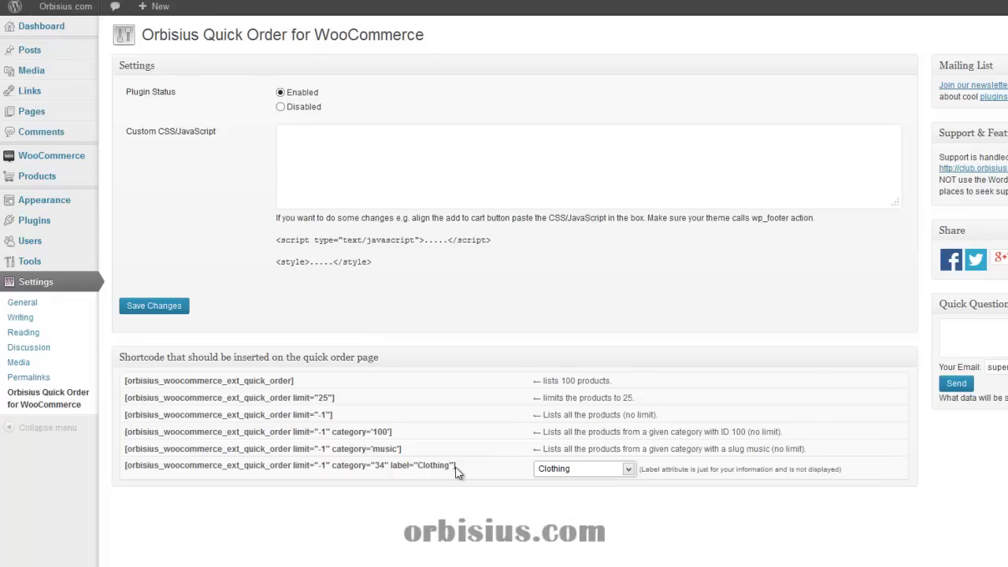
pyautogui.moveTo(455, 466); pyautogui.dragTo(124, 467)
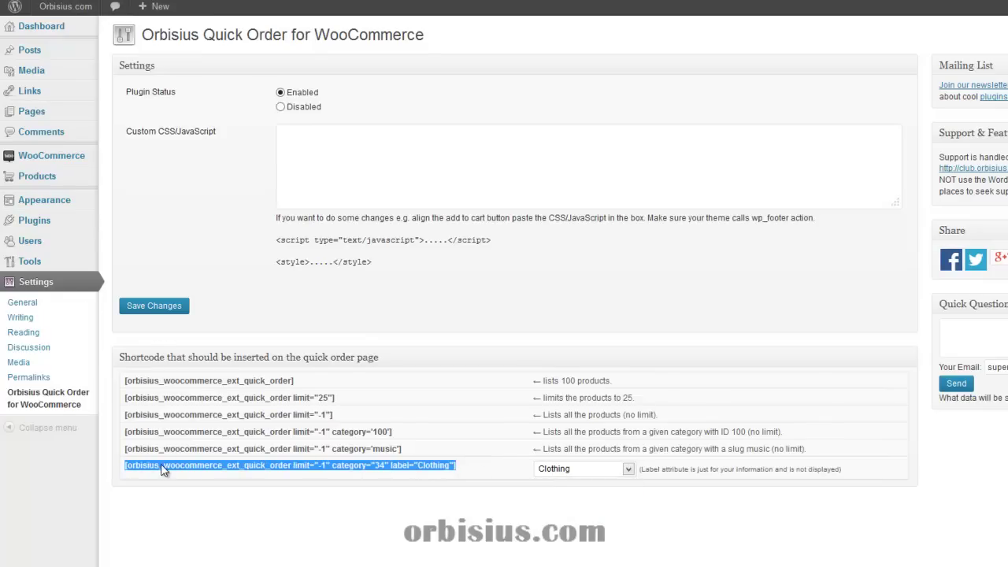
pyautogui.rightClick(162, 467)
pyautogui.click(222, 271)
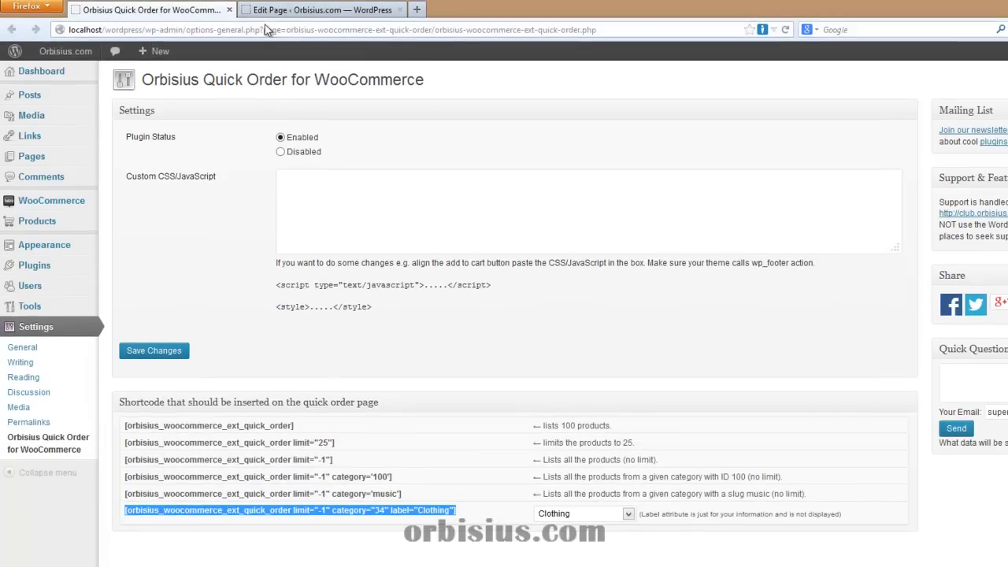
pyautogui.click(272, 10)
pyautogui.rightClick(248, 243)
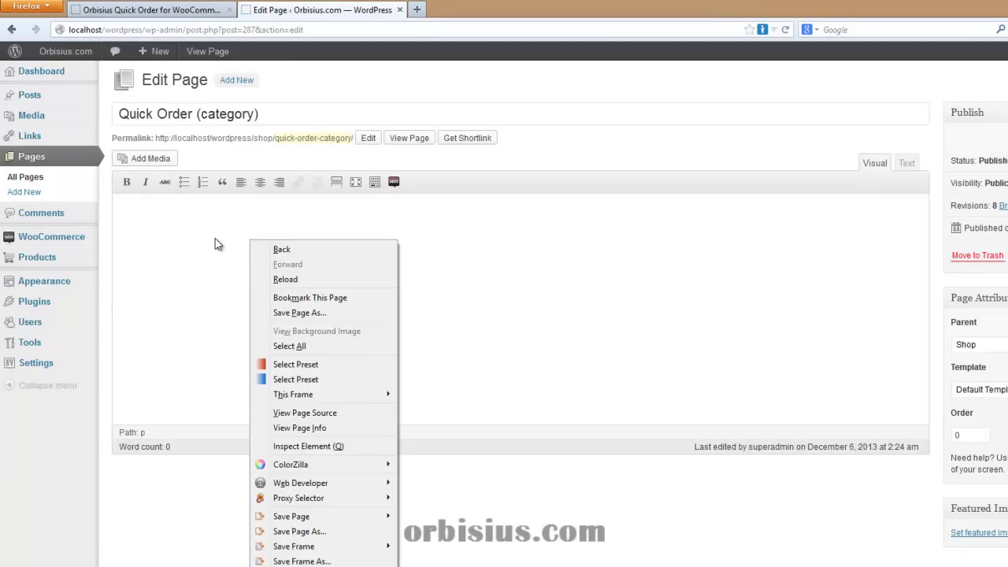
pyautogui.hotkey('ctrl', 'v')
pyautogui.click(211, 244)
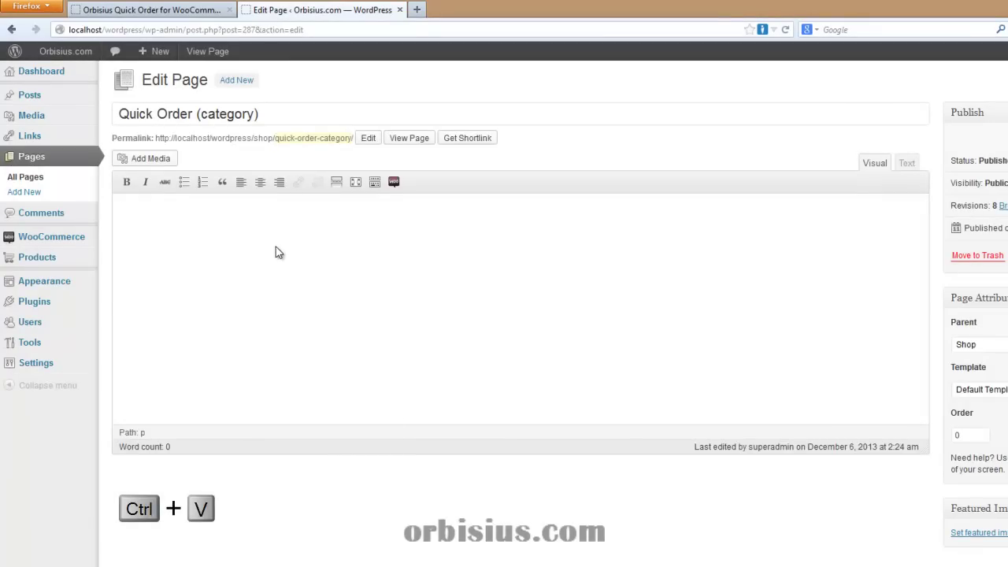
pyautogui.hotkey('ctrl', 'v')
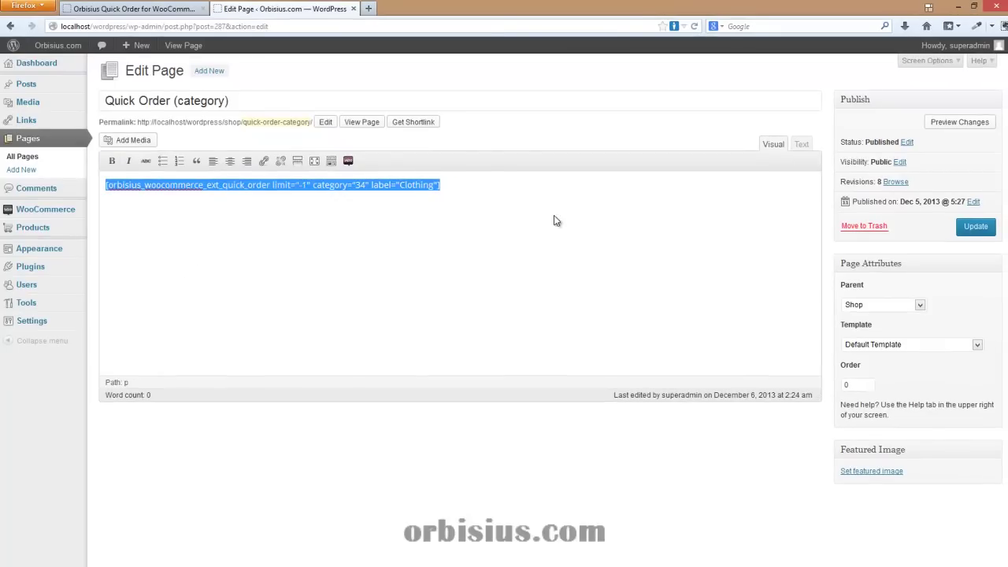
pyautogui.click(555, 221)
pyautogui.click(975, 227)
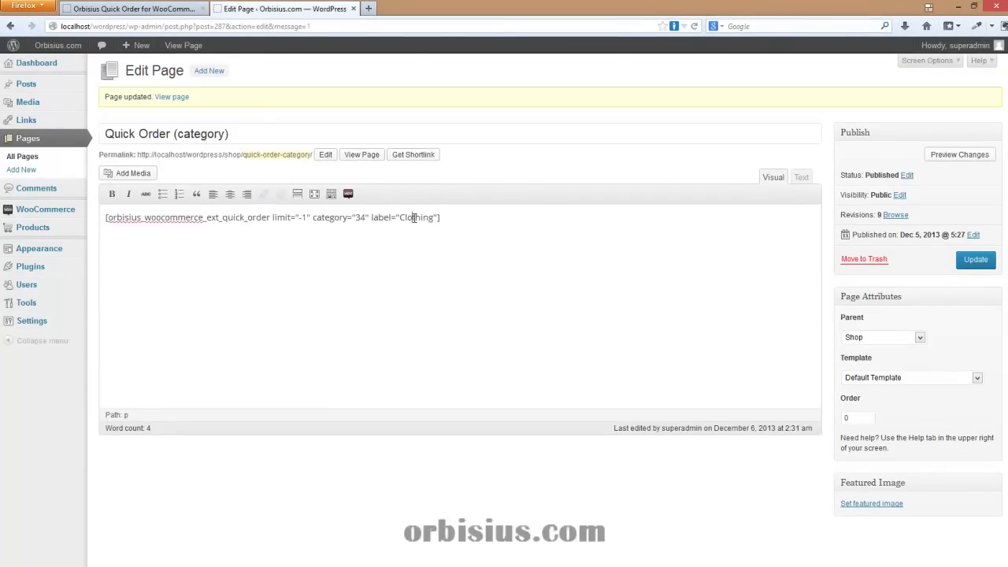
pyautogui.click(386, 218)
pyautogui.doubleClick(360, 217)
pyautogui.doubleClick(403, 218)
pyautogui.click(442, 242)
# Review the live page's Clothing hoodies and t-shirts list, then return to the plugin settings.
pyautogui.click(363, 156)
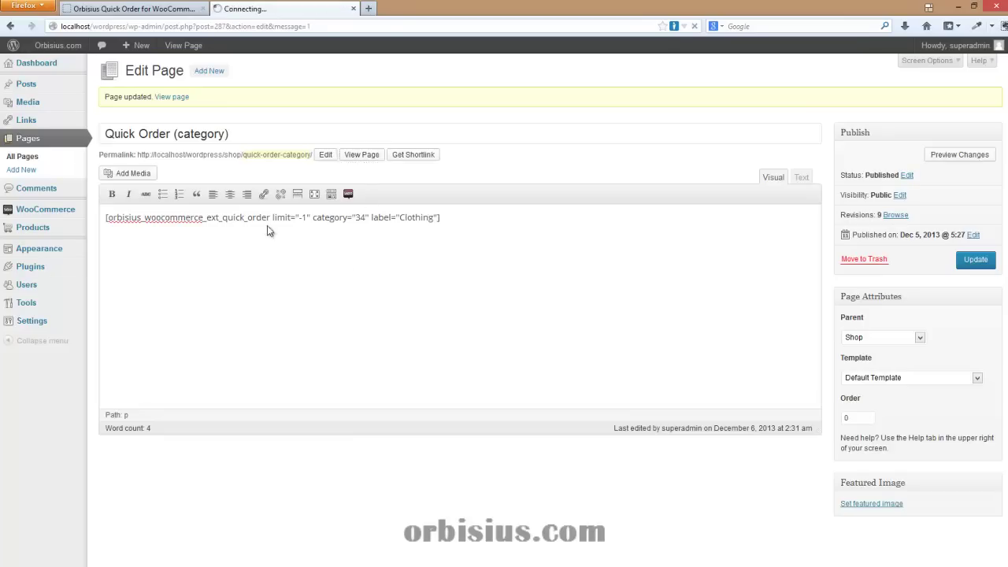
pyautogui.scroll(-3, 466, 372)
pyautogui.scroll(-3, 346, 224)
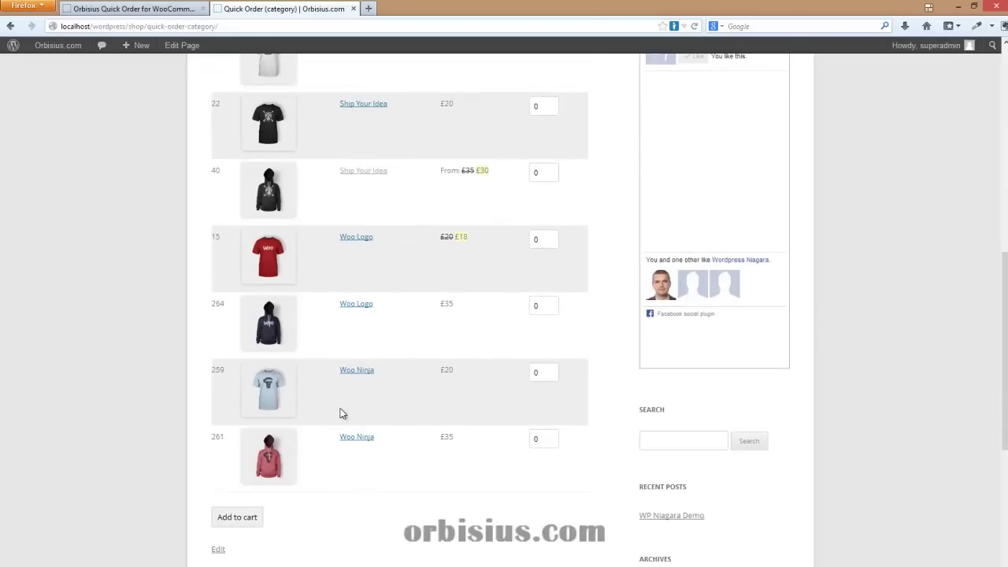
pyautogui.scroll(1, 460, 413)
pyautogui.scroll(3, 464, 401)
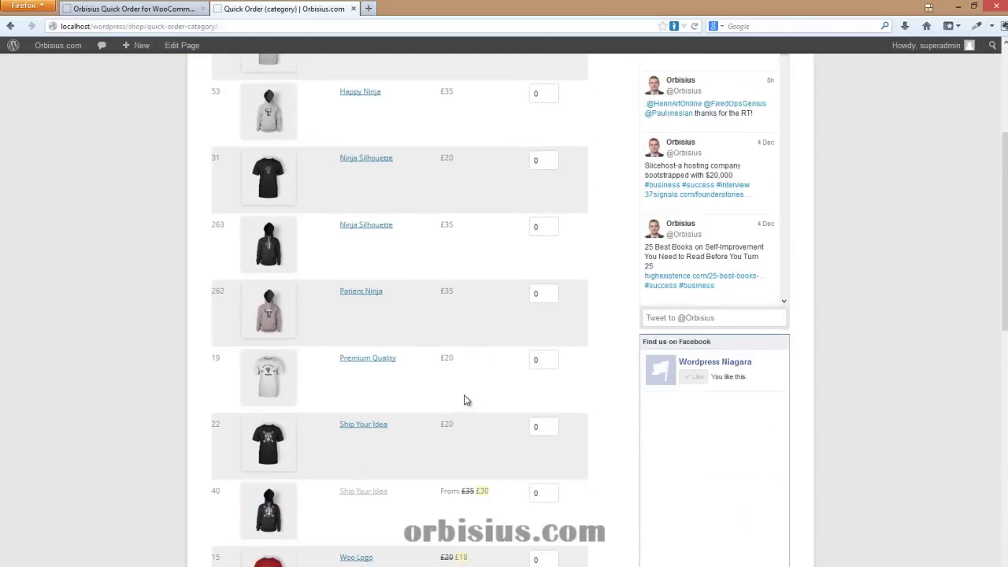
pyautogui.scroll(3, 464, 401)
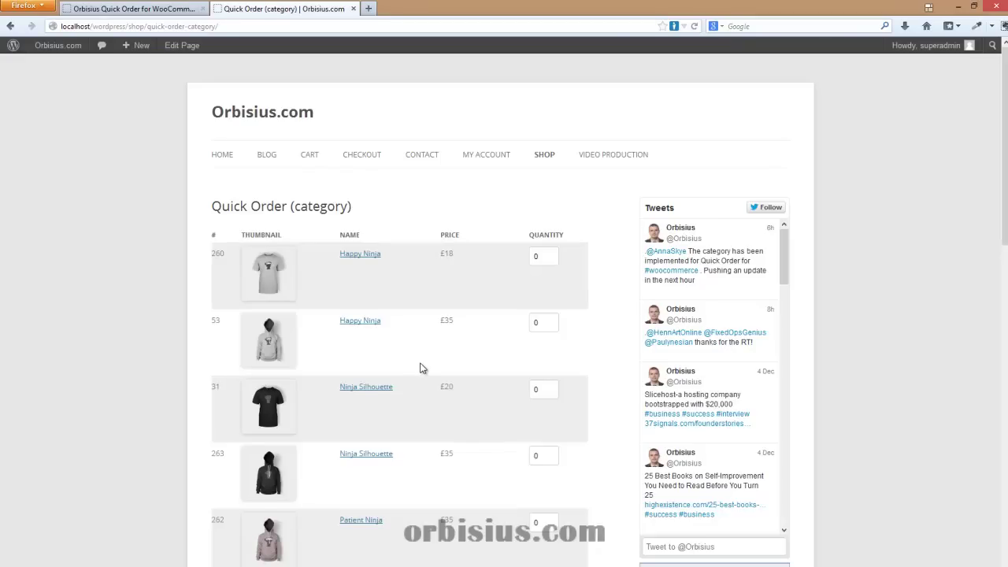
pyautogui.scroll(-3, 420, 367)
pyautogui.scroll(-3, 429, 363)
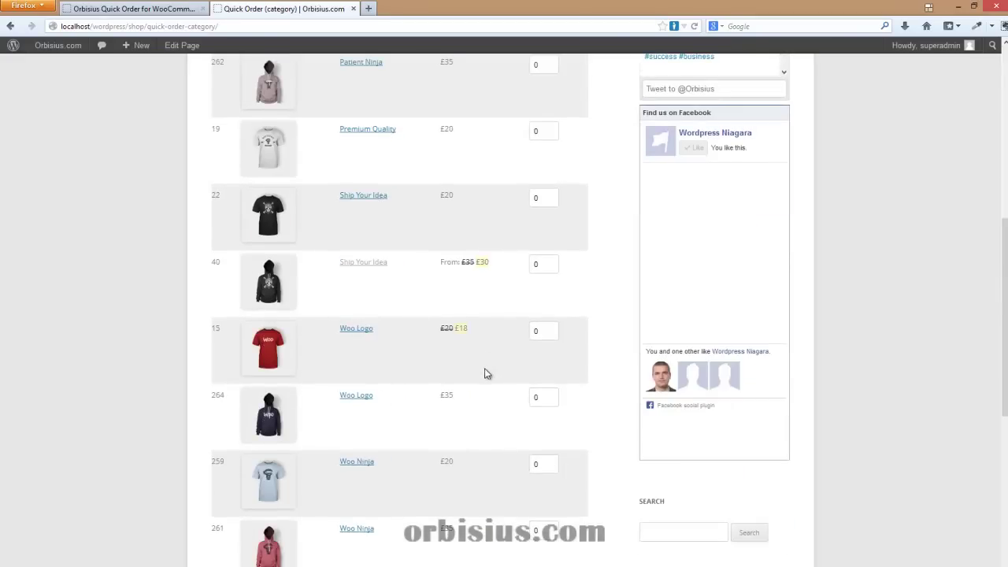
pyautogui.scroll(-3, 486, 374)
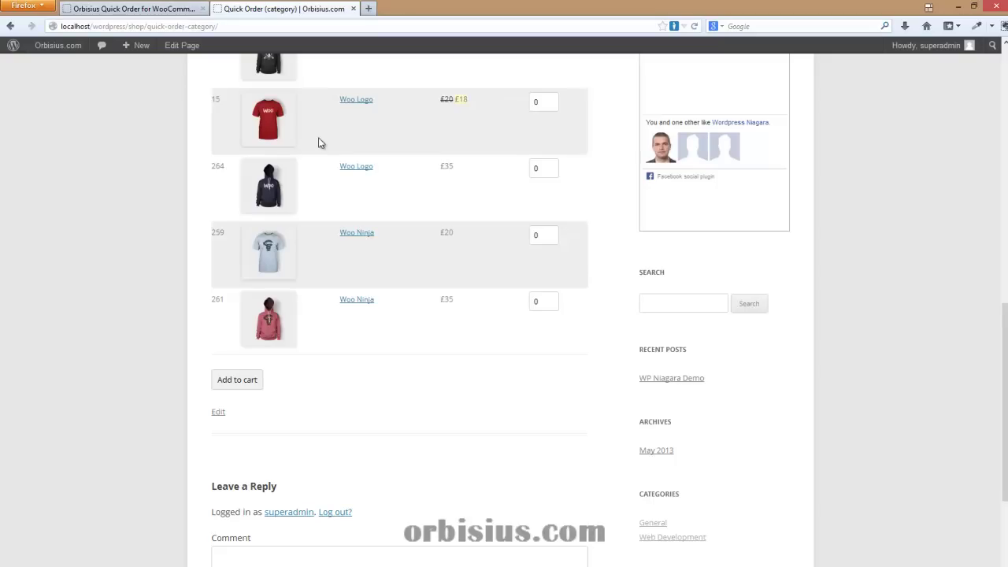
pyautogui.click(158, 9)
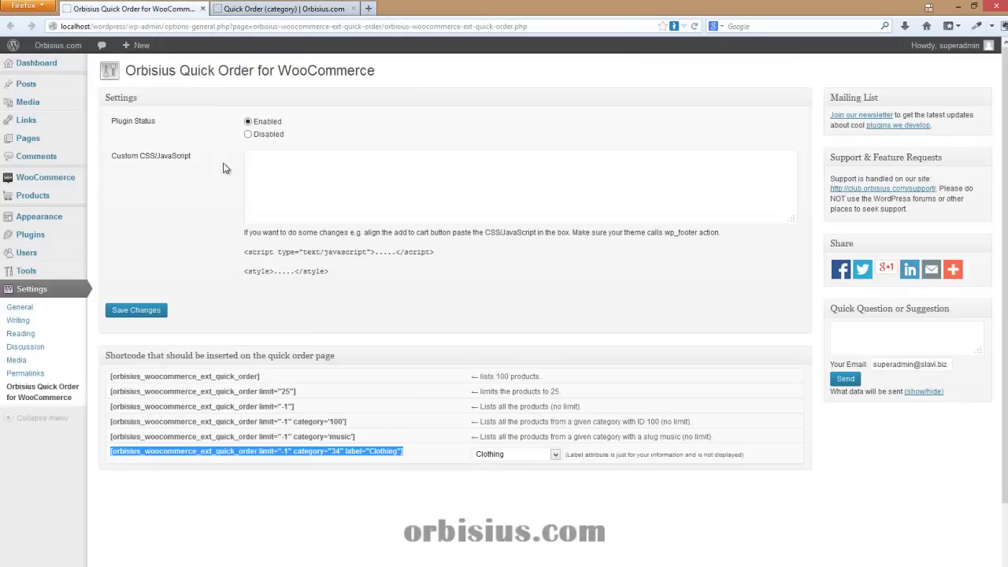
# Generate the Albums category shortcode and copy it.
pyautogui.click(526, 454)
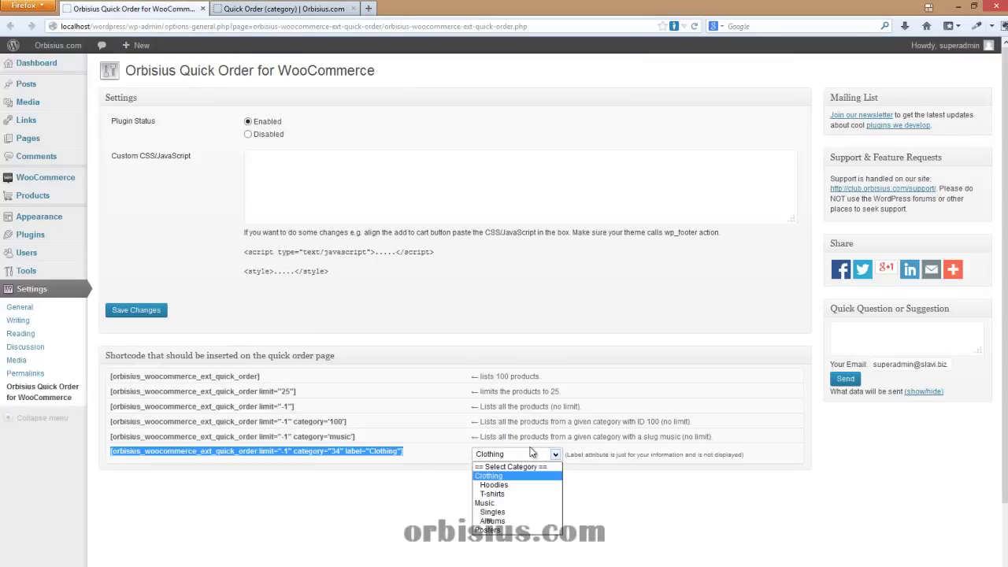
pyautogui.click(525, 522)
pyautogui.moveTo(427, 454)
pyautogui.mouseDown()
pyautogui.moveTo(90, 459)
pyautogui.moveTo(115, 455)
pyautogui.mouseUp()
pyautogui.rightClick(177, 451)
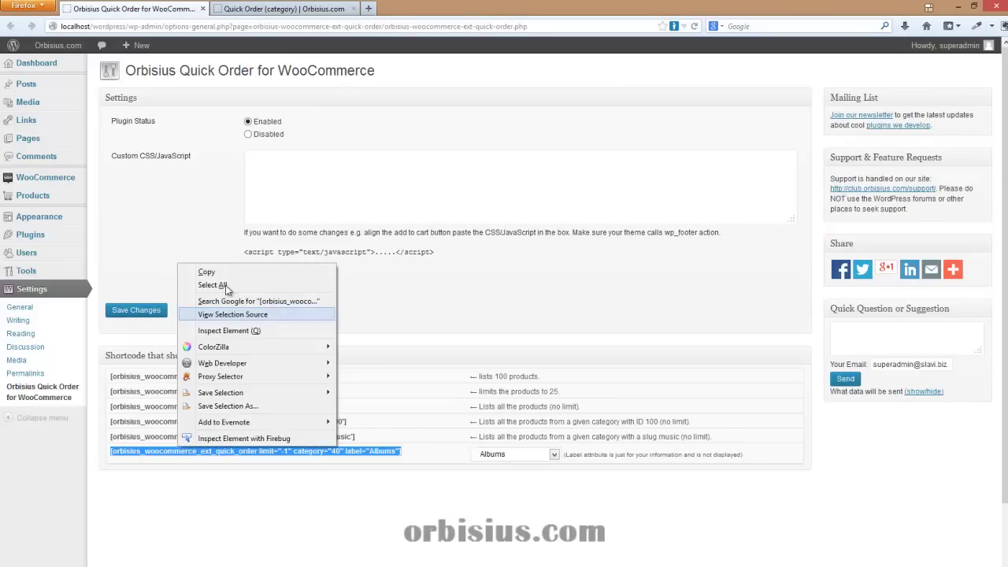
pyautogui.click(229, 270)
# Paste the Albums shortcode into the Quick Order (category) page unbolded, and update the page.
pyautogui.click(305, 7)
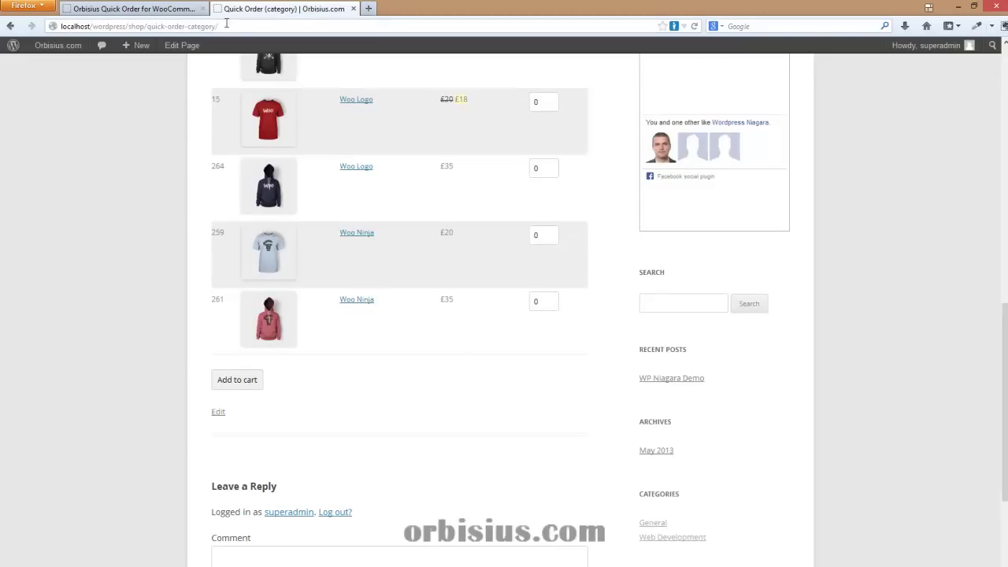
pyautogui.scroll(5, 177, 48)
pyautogui.scroll(4, 181, 49)
pyautogui.click(189, 46)
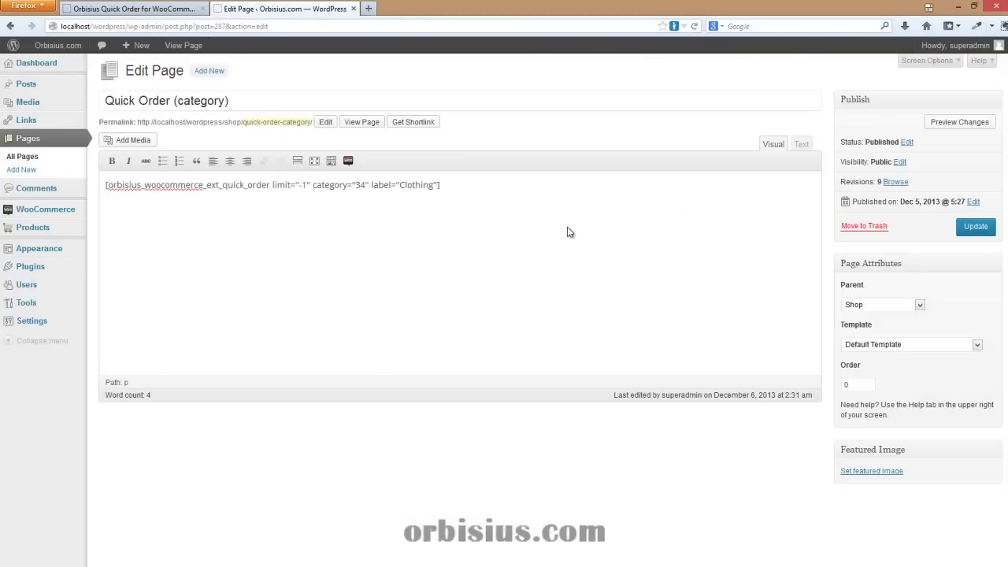
pyautogui.hotkey('ctrl', 'v')
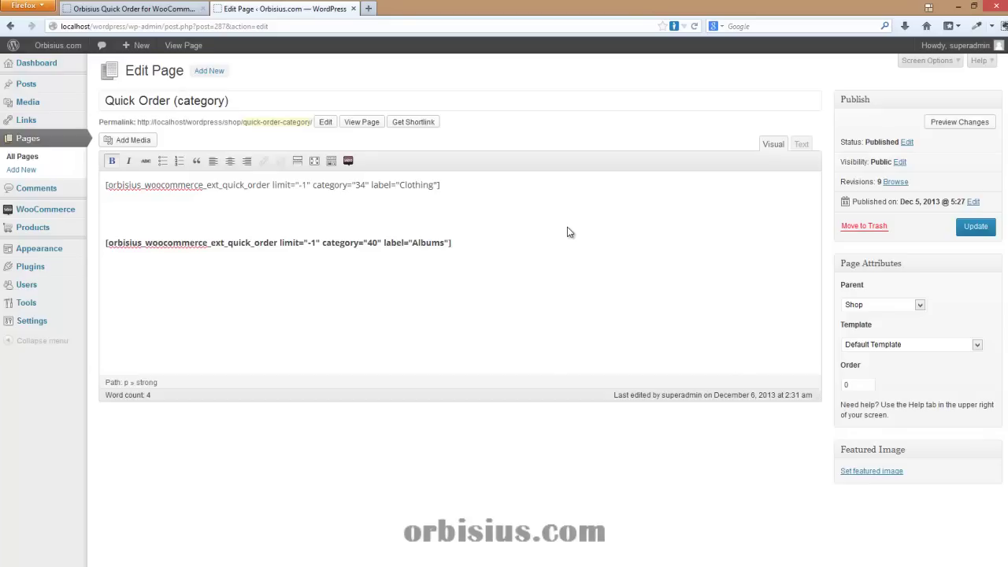
pyautogui.moveTo(534, 254); pyautogui.dragTo(81, 254)
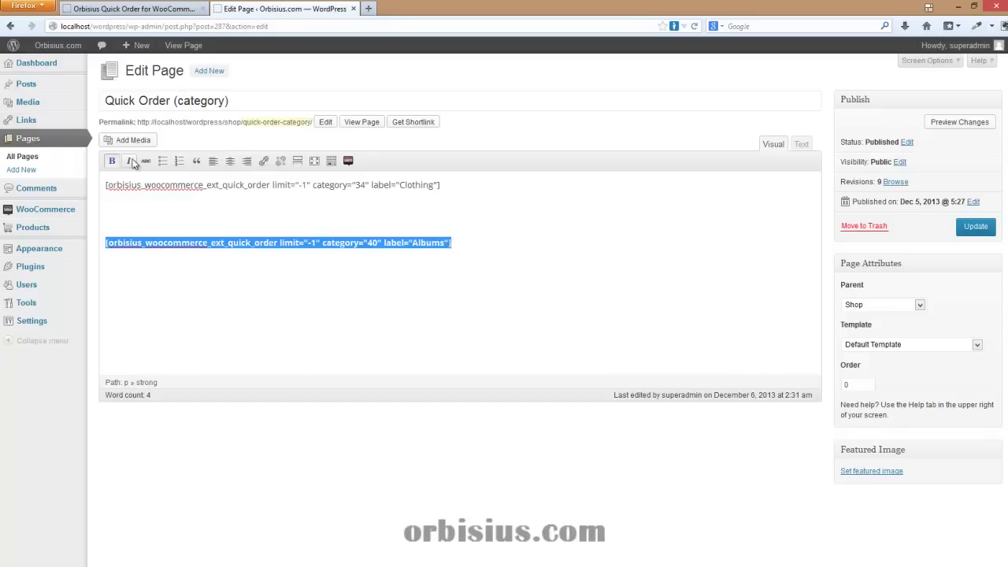
pyautogui.click(112, 161)
pyautogui.click(976, 226)
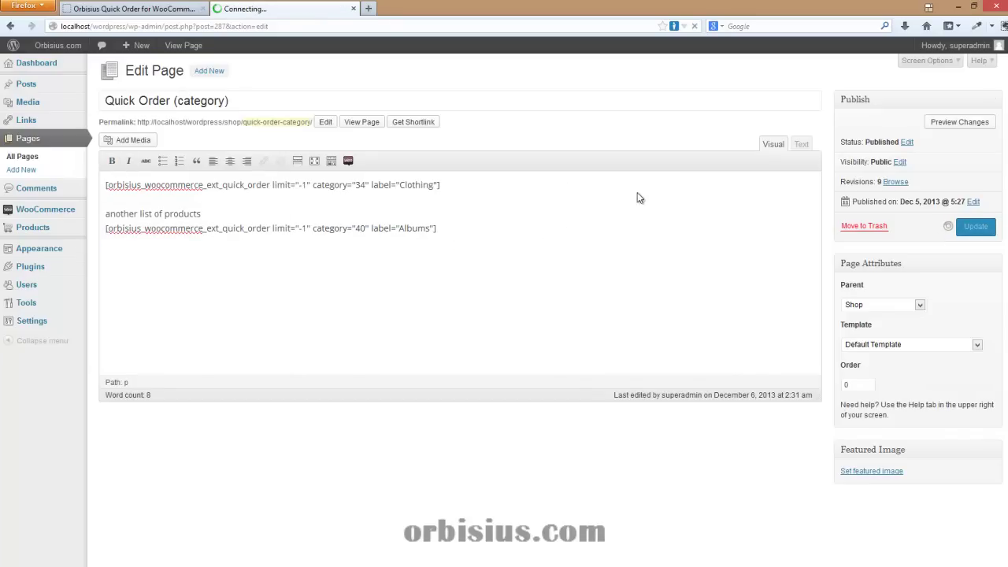
pyautogui.click(370, 157)
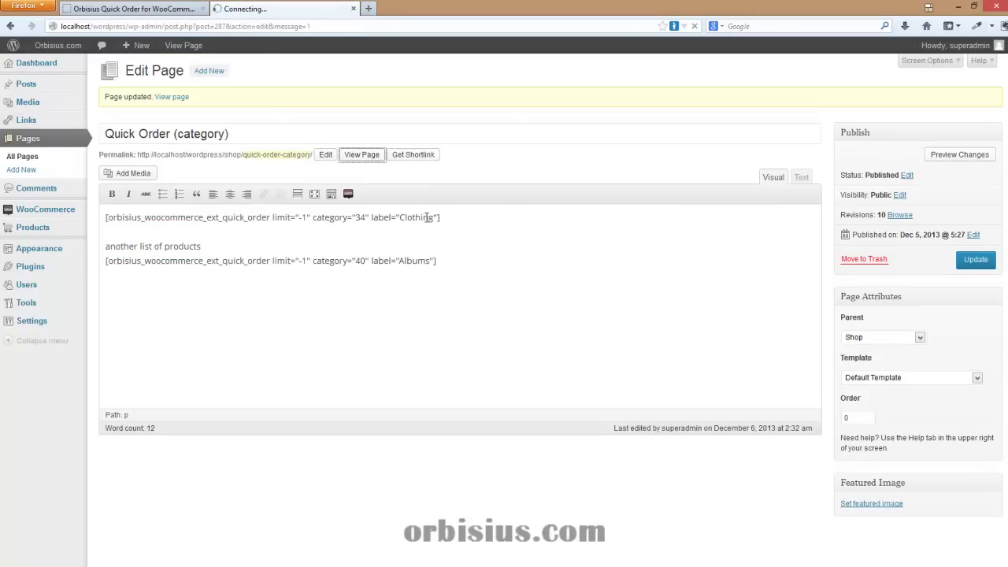
# Scroll the live page to view the four Woo Album products below the Clothing list.
pyautogui.scroll(-2, 541, 315)
pyautogui.scroll(-4, 527, 367)
pyautogui.scroll(-4, 540, 359)
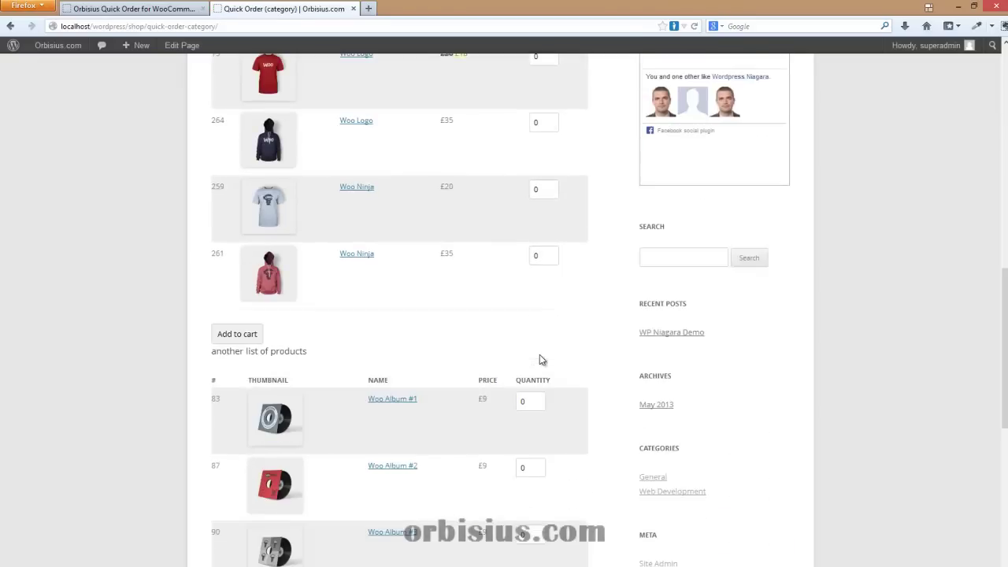
pyautogui.scroll(-1, 540, 358)
pyautogui.scroll(-1, 423, 407)
pyautogui.scroll(-3, 397, 356)
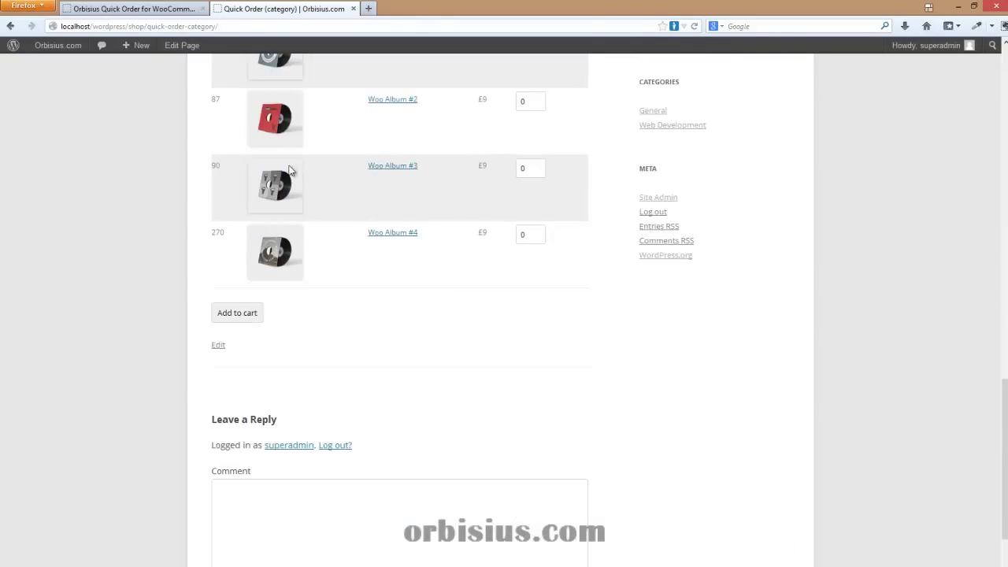
pyautogui.scroll(2, 309, 226)
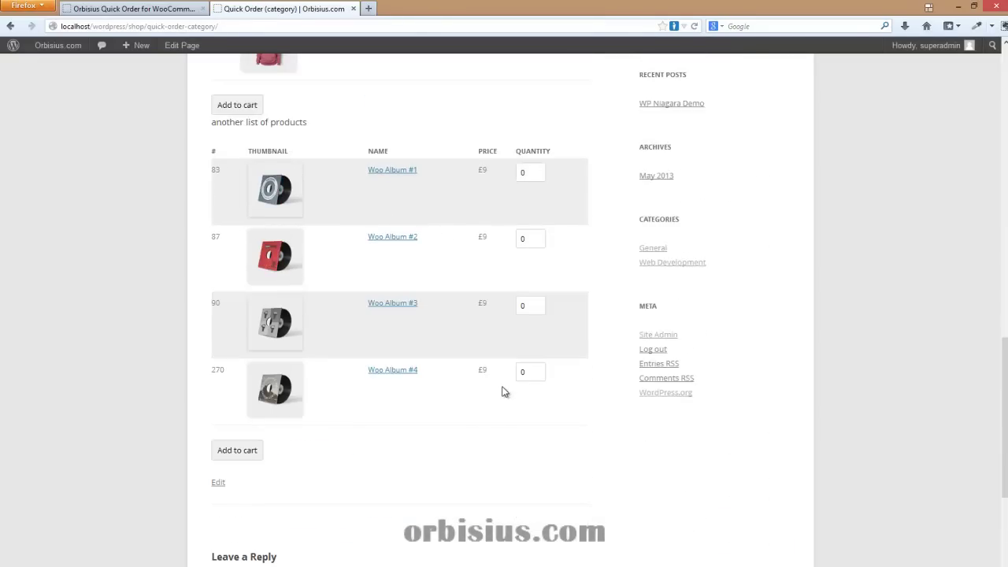
pyautogui.scroll(2, 417, 211)
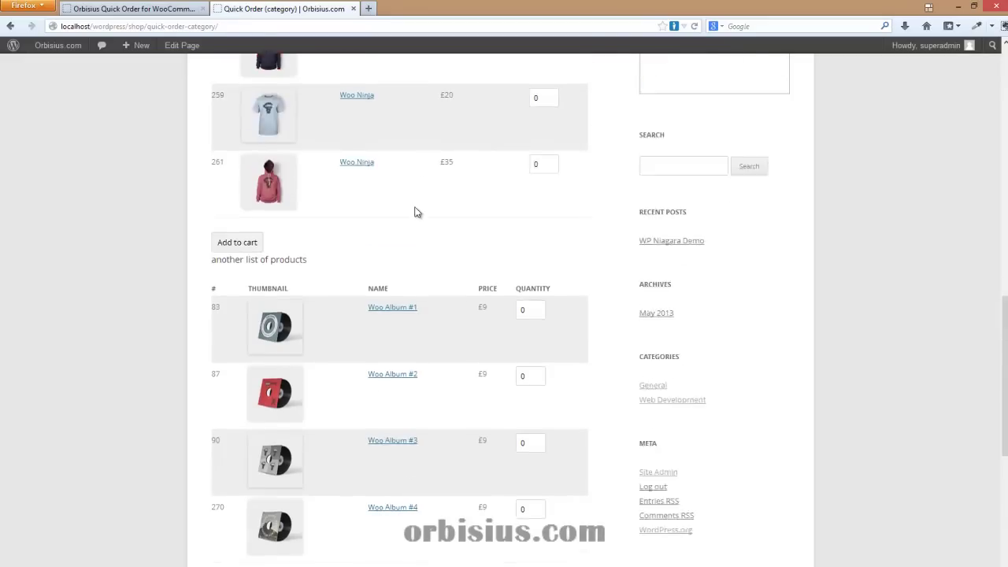
pyautogui.scroll(2, 417, 212)
pyautogui.scroll(2, 417, 212)
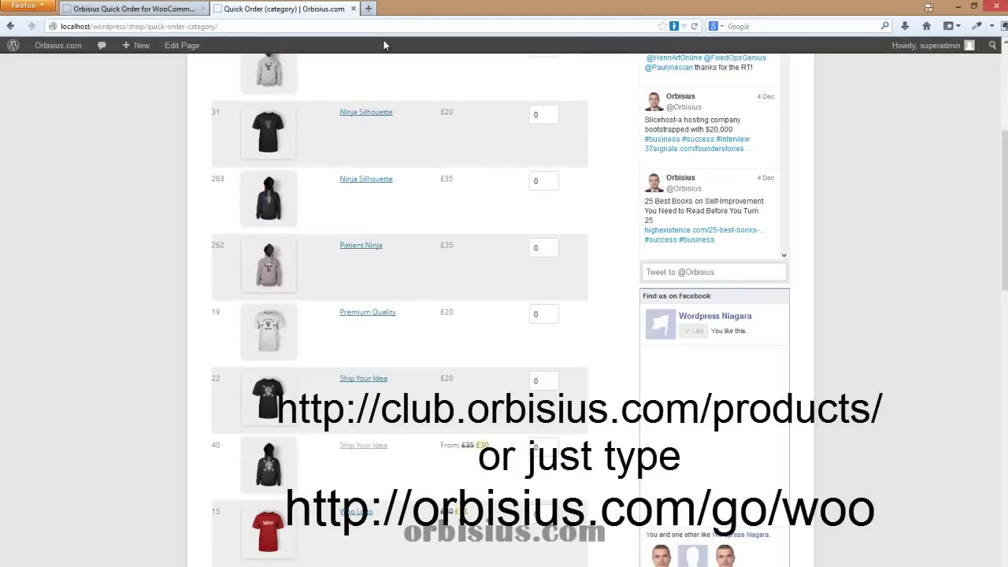
# Load club.orbisius.com/products/ in a new browser tab.
pyautogui.click(368, 8)
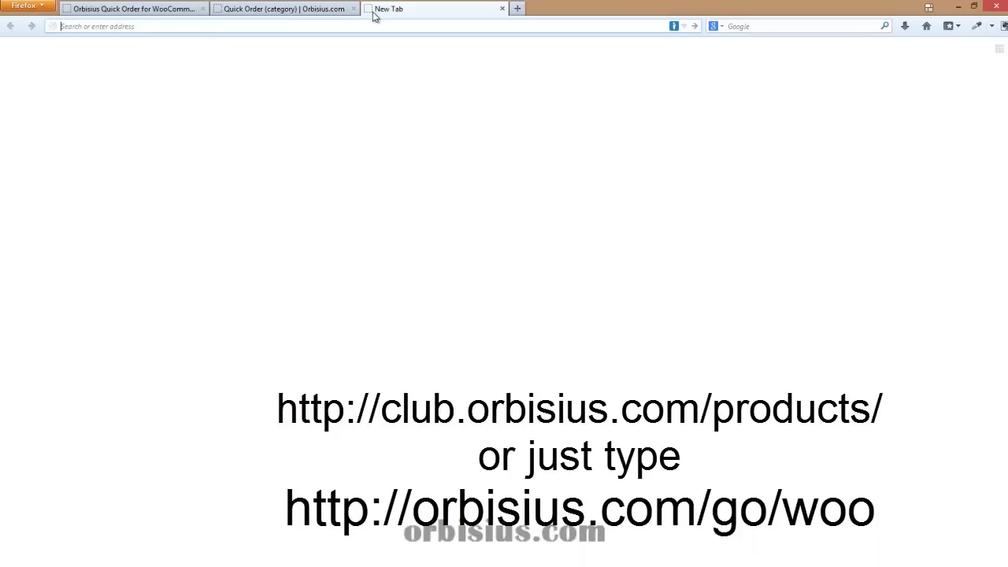
pyautogui.write('club.orbisius.com/pro')
pyautogui.press('Return')
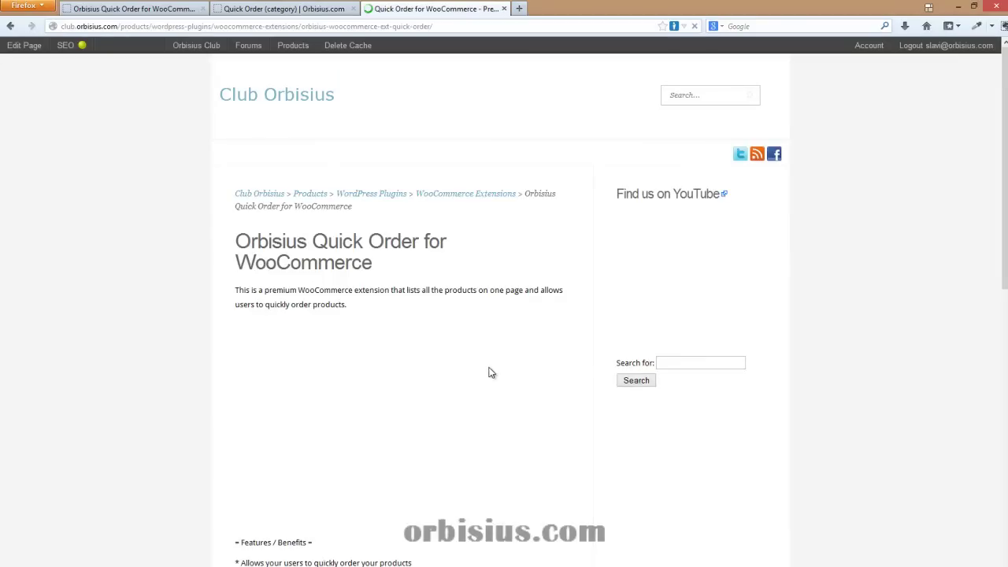
# Browse the Quick Order for WooCommerce product page's video, features, screenshots and offer.
pyautogui.scroll(-3, 571, 405)
pyautogui.scroll(-4, 552, 410)
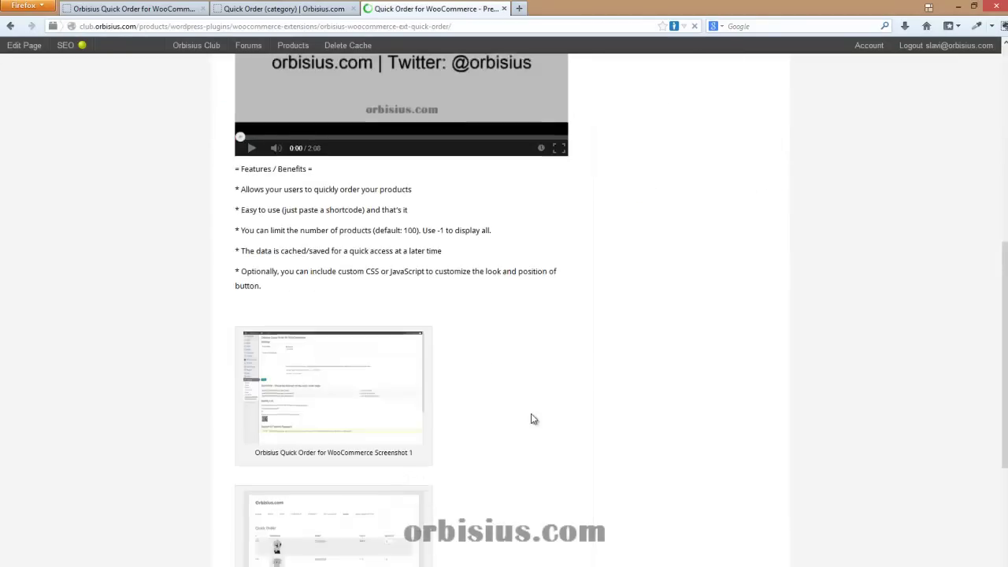
pyautogui.scroll(-4, 520, 418)
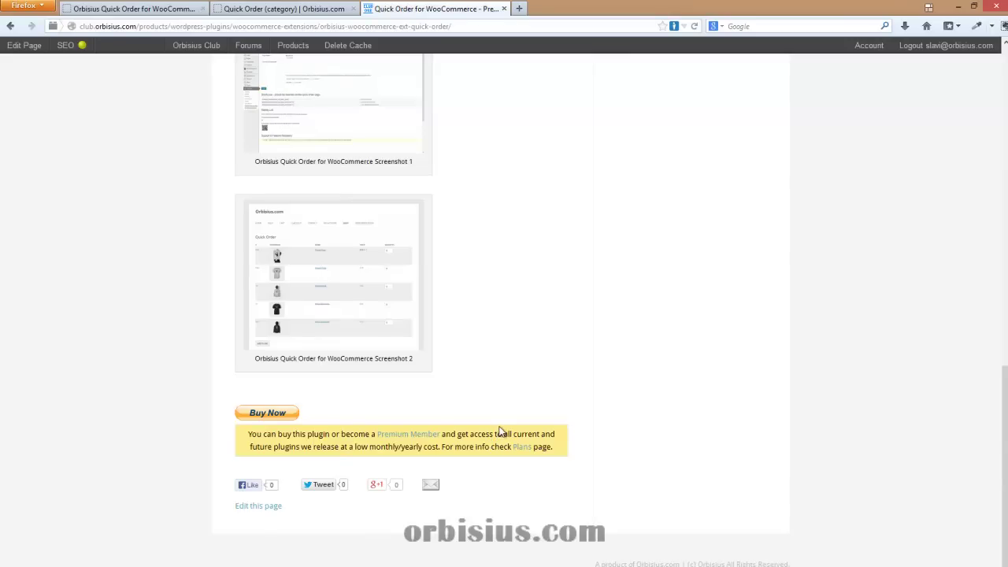
pyautogui.scroll(1, 498, 430)
pyautogui.scroll(3, 498, 430)
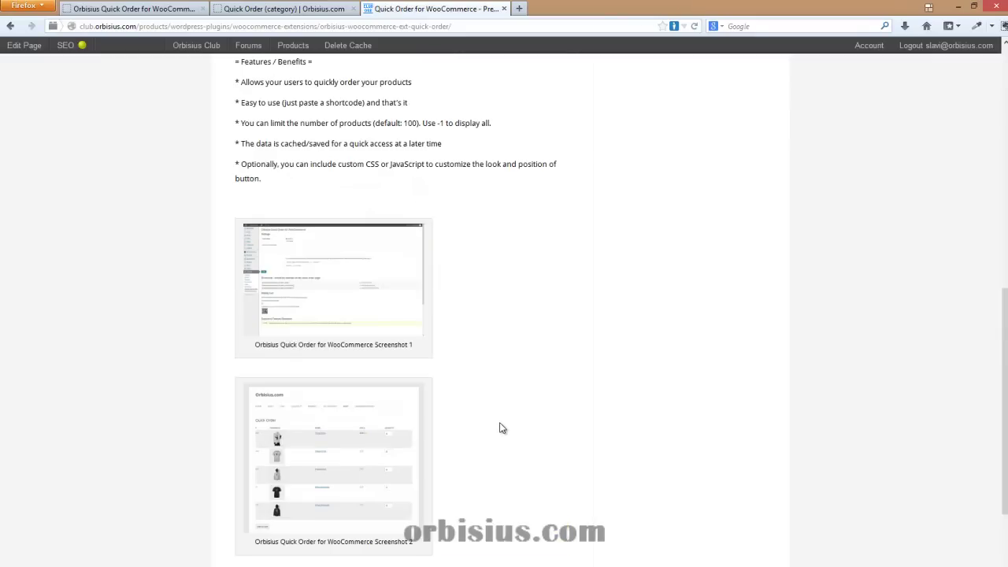
pyautogui.scroll(6, 503, 426)
pyautogui.scroll(6, 503, 422)
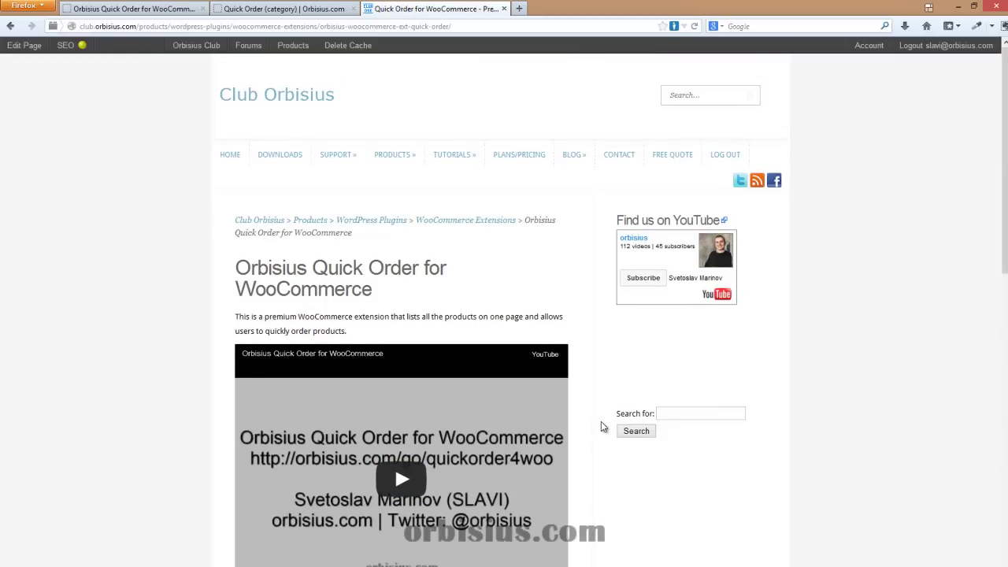